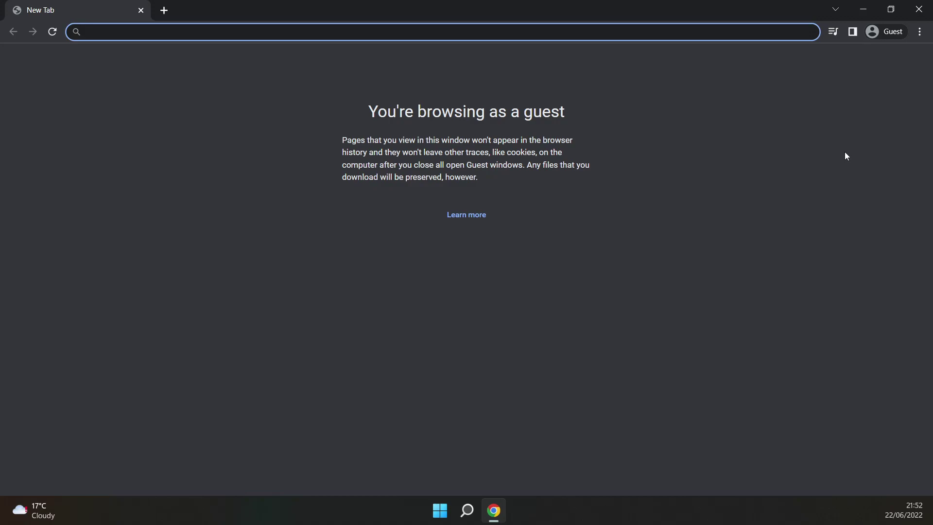
Search Google for gimp, open gimp.org and download the GIMP 2.10.32 Windows installer
text(gimp)
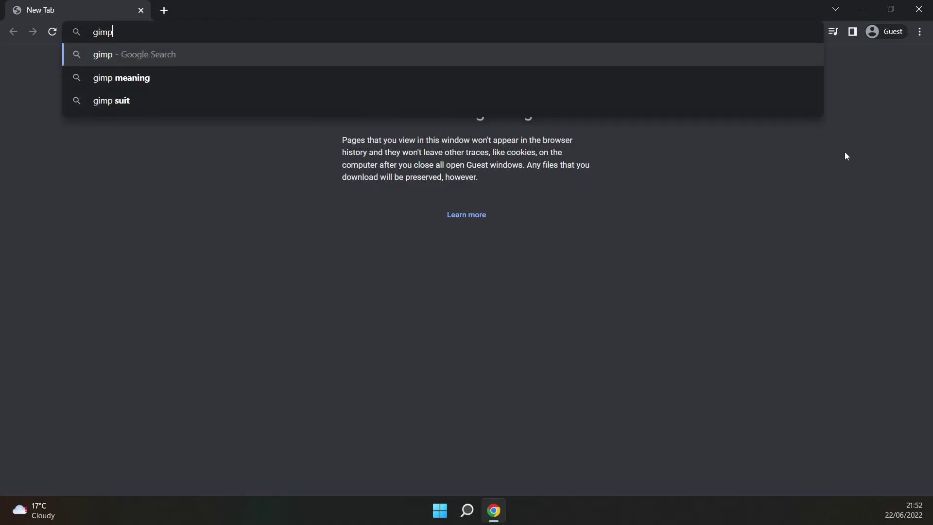
key(Return)
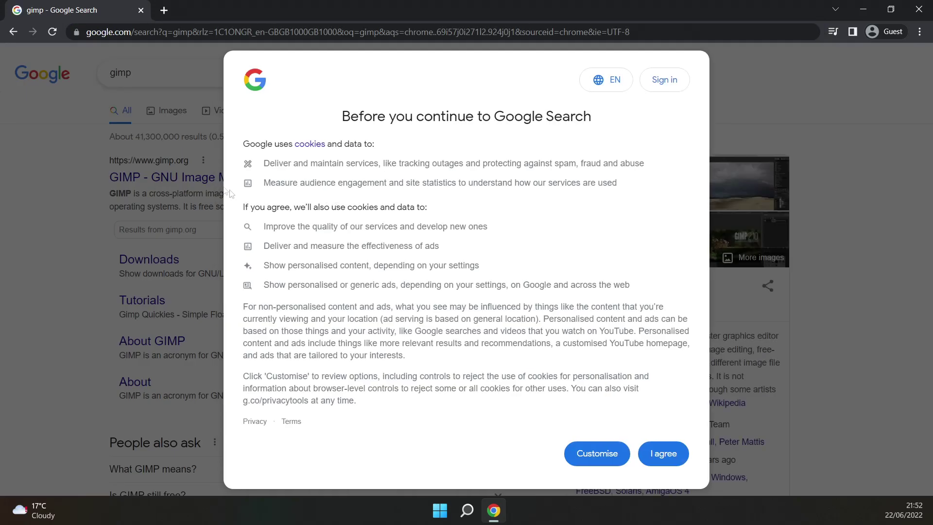
click(683, 456)
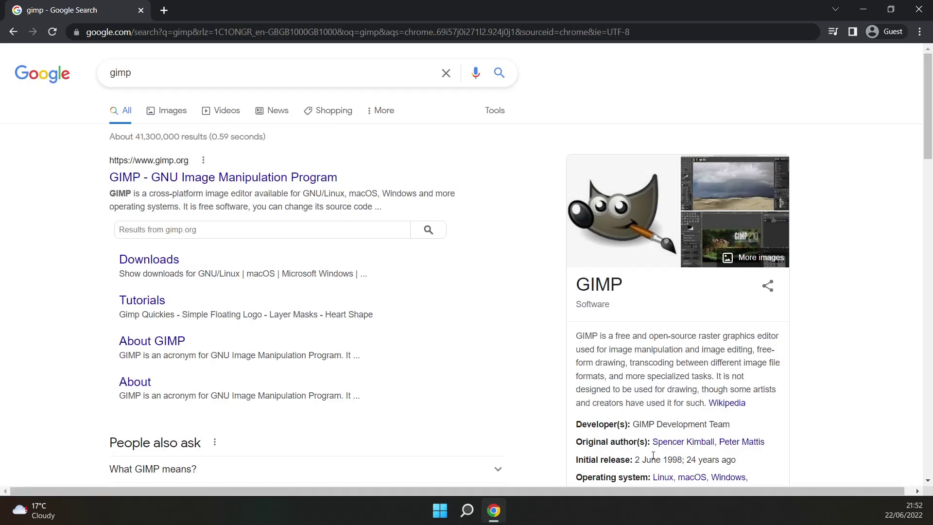
click(222, 178)
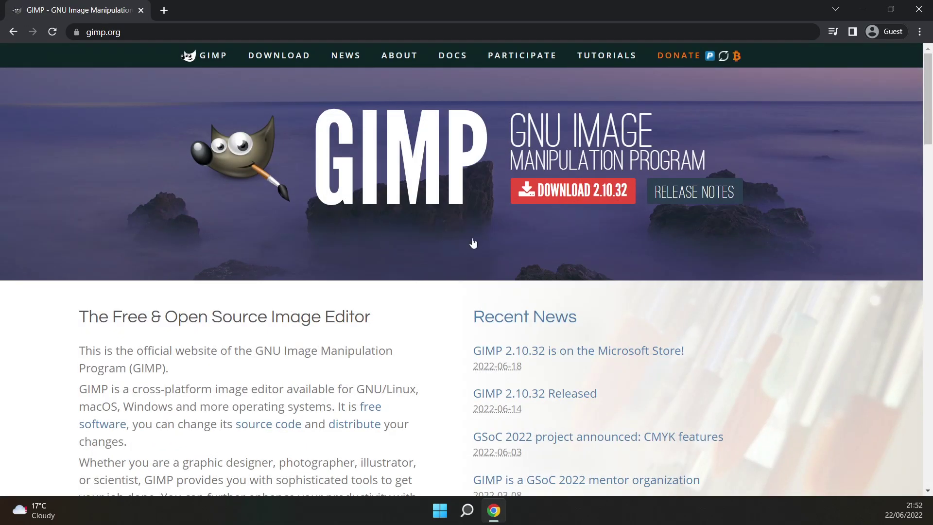
click(596, 191)
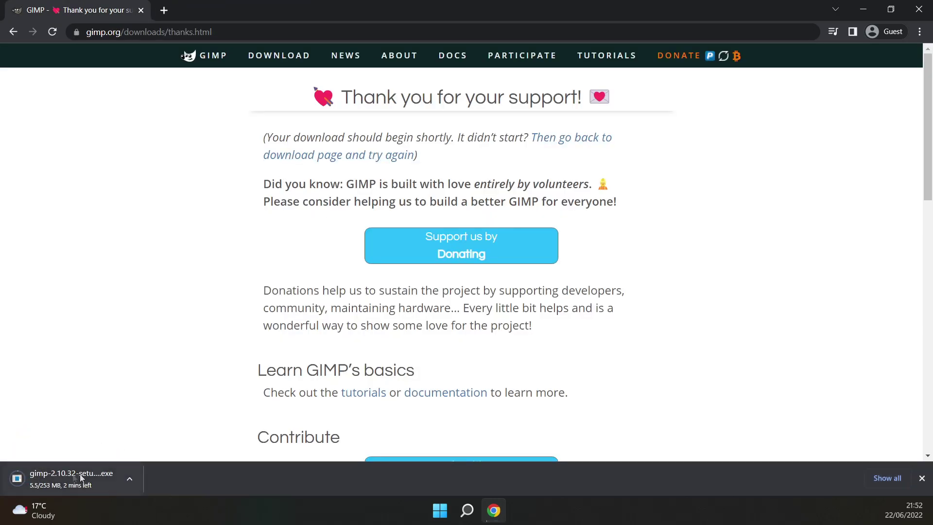
In a new tab, search for pcsx2 and open the PCSX2 downloads page
click(164, 11)
text(pcsx2)
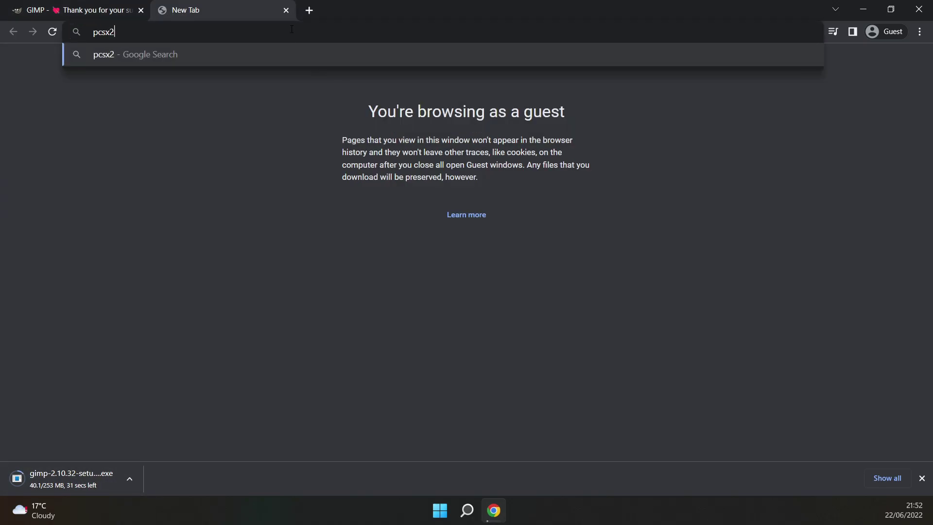
key(Return)
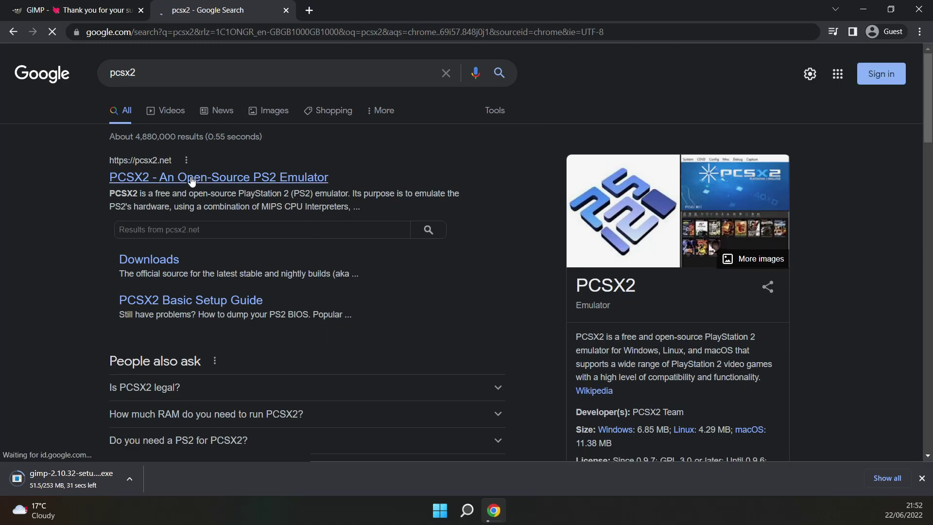
click(157, 256)
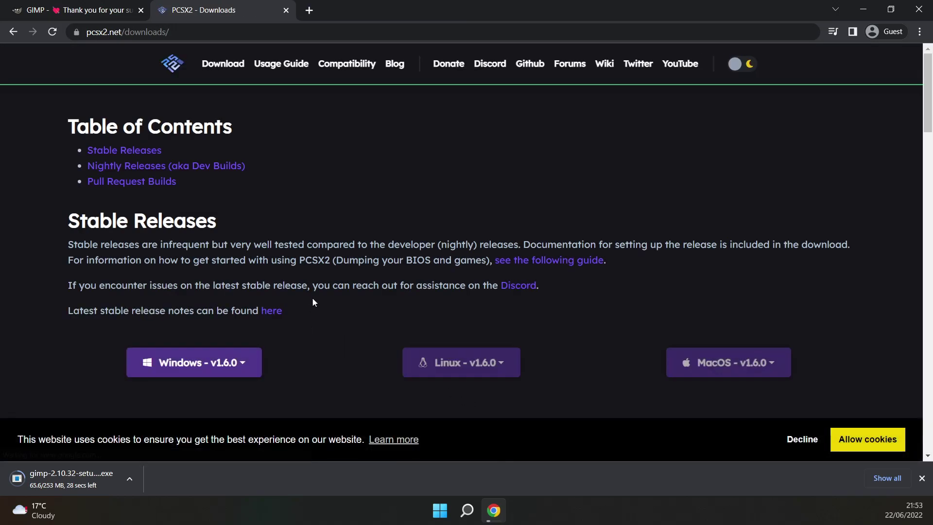
Open the v1.7.2991 nightly release and download the windows-64bit-AVX2-Qt.7z asset
scroll(400, 294, down, 2)
scroll(461, 281, down, 5)
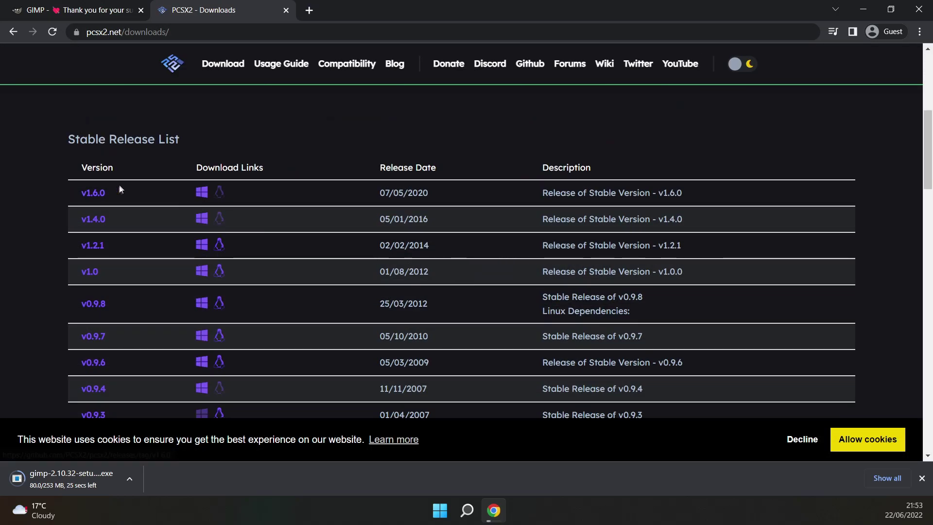
scroll(121, 189, down, 10)
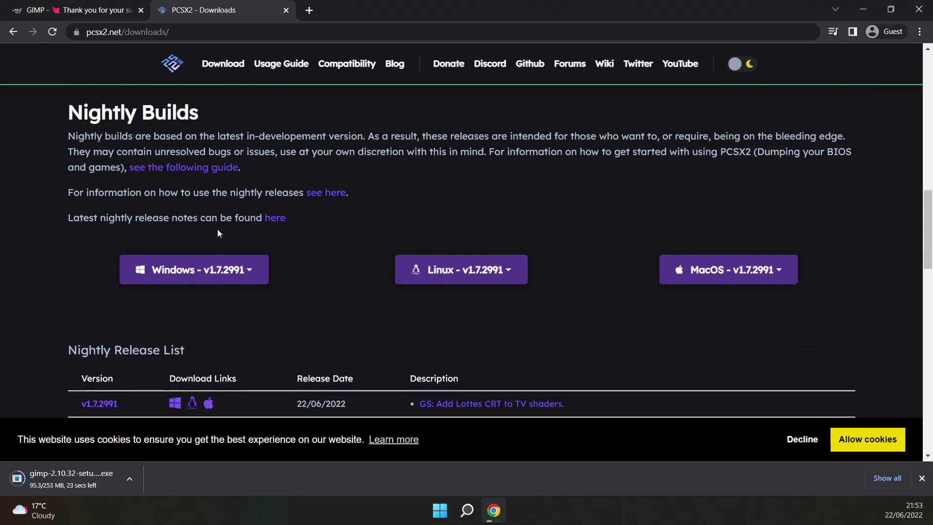
scroll(218, 233, down, 4)
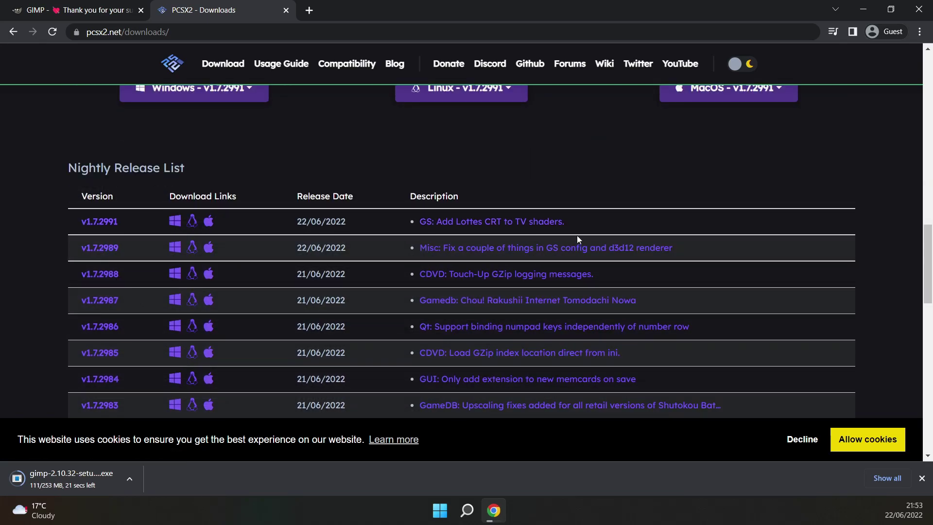
click(100, 223)
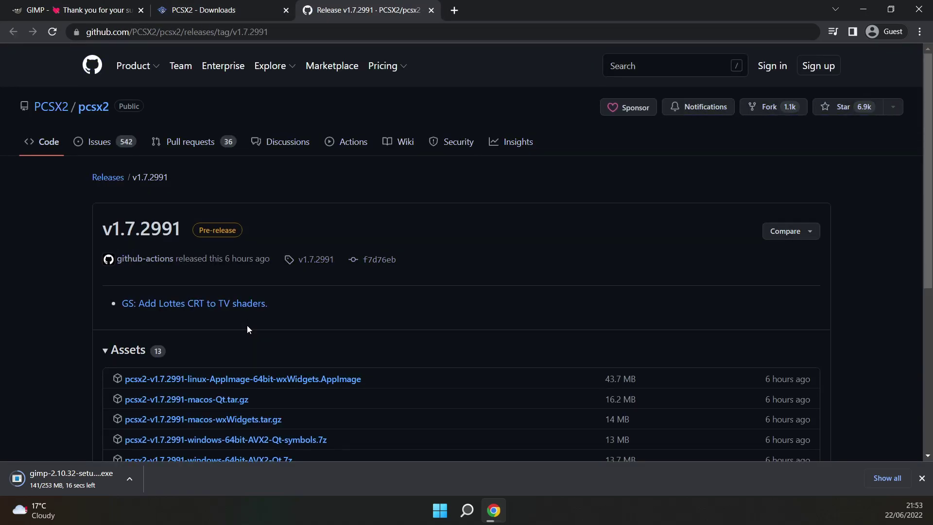
scroll(249, 325, down, 3)
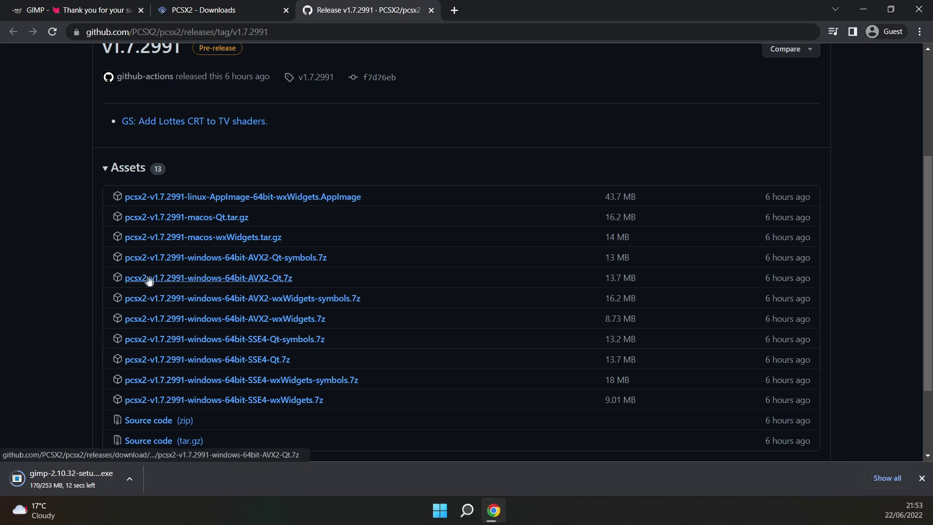
click(290, 280)
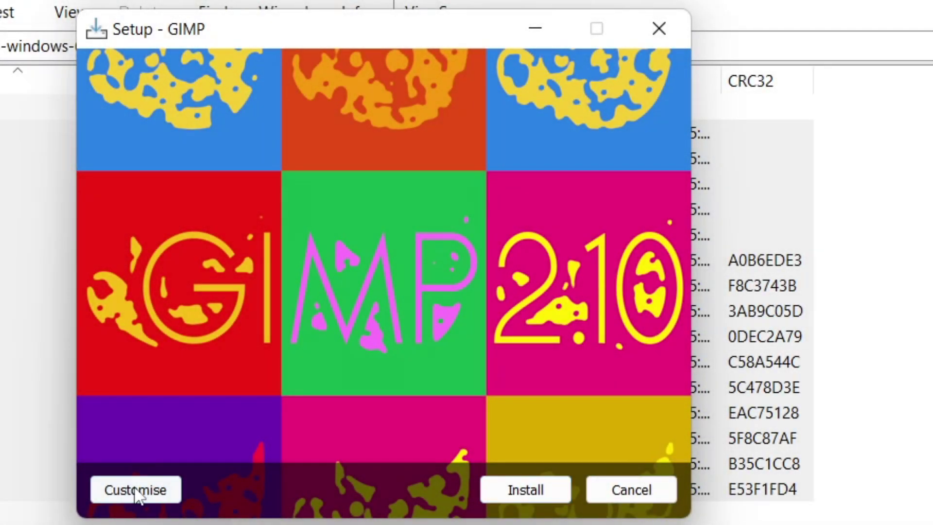
Go through GIMP's customised setup, keeping all components, up to Ready to Install
click(136, 491)
click(552, 489)
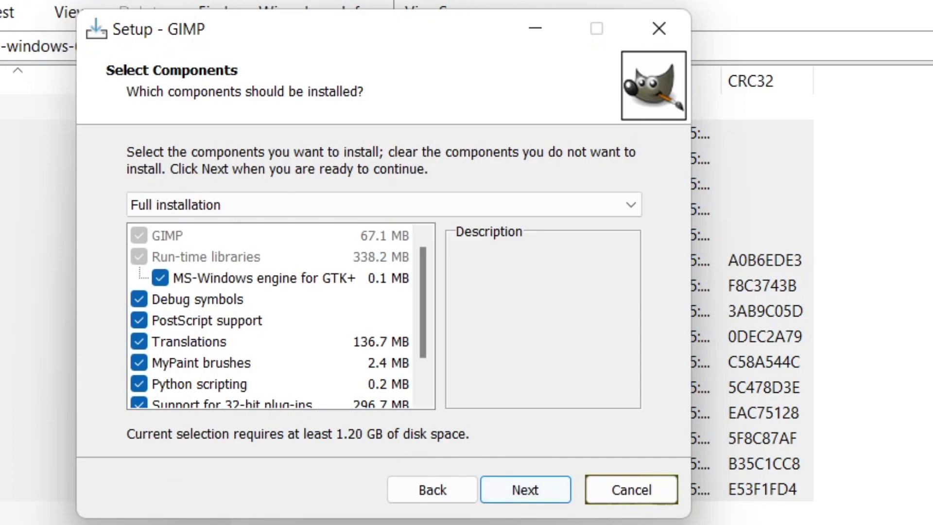
click(538, 490)
click(534, 491)
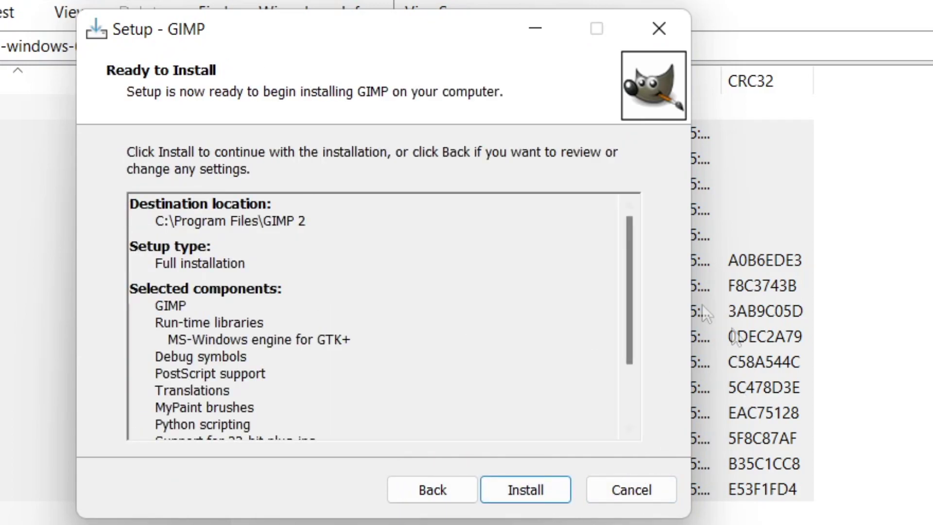
Cancel GIMP setup and extract the PCSX2 archive files into the PCSX2 folder
click(634, 492)
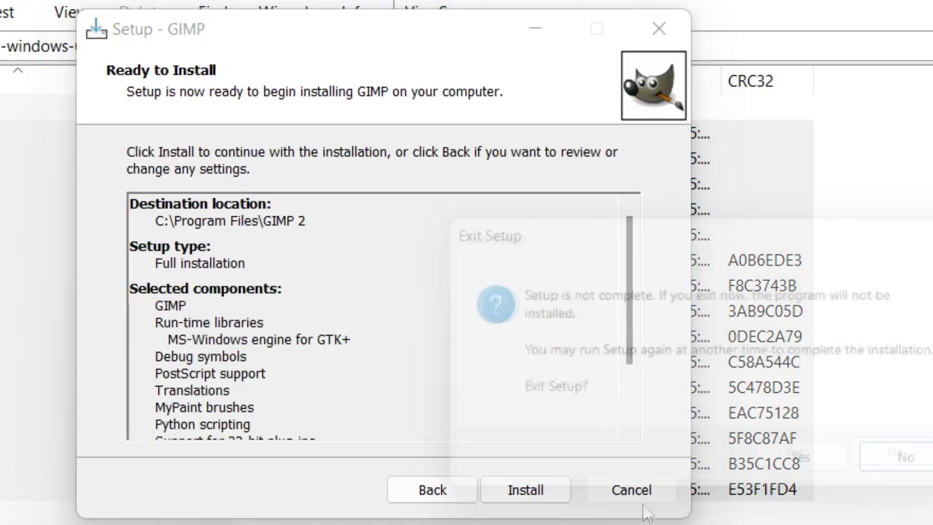
click(838, 479)
drag(533, 450, 208, 446)
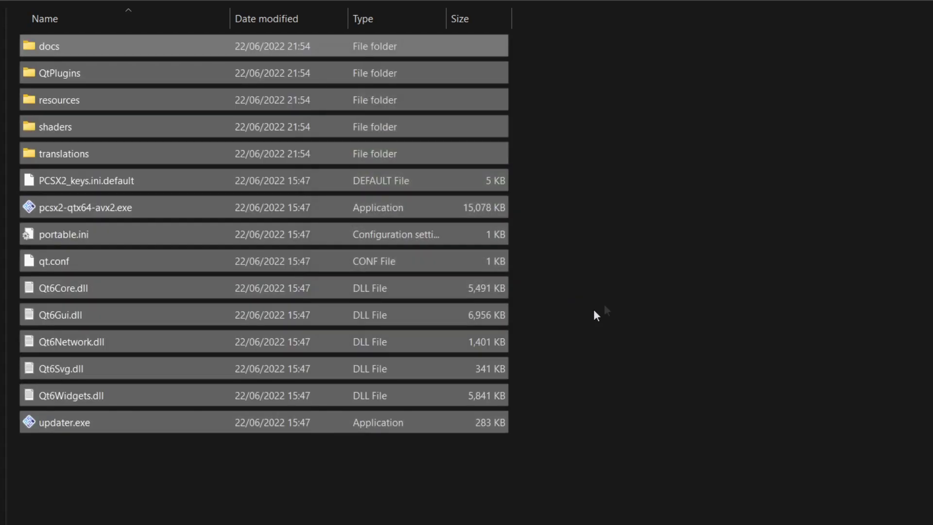
Deselect the extracted files and launch pcsx2-qtx64-avx2.exe
click(594, 310)
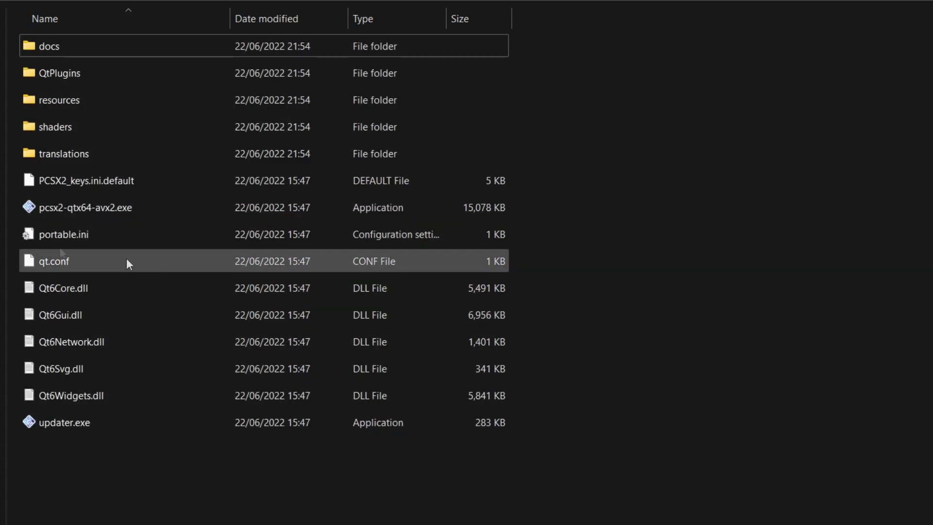
double_click(88, 207)
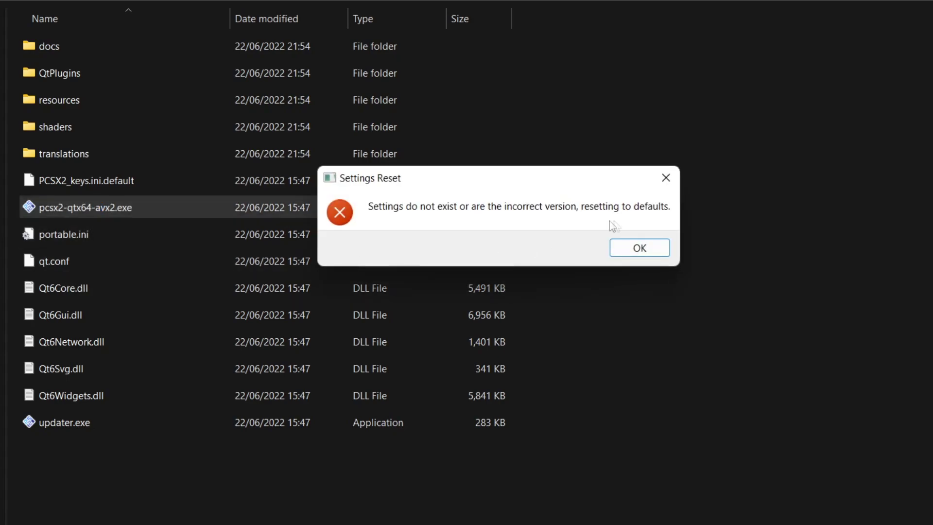
Dismiss the settings reset notice and choose the SCPH-70004_BIOS_V12_PAL_200.BIN BIOS
click(639, 248)
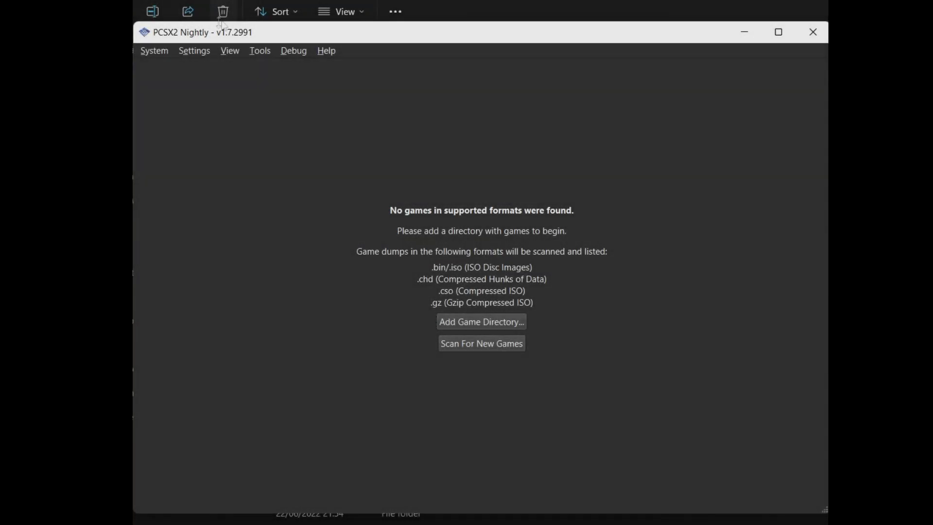
click(204, 51)
click(205, 103)
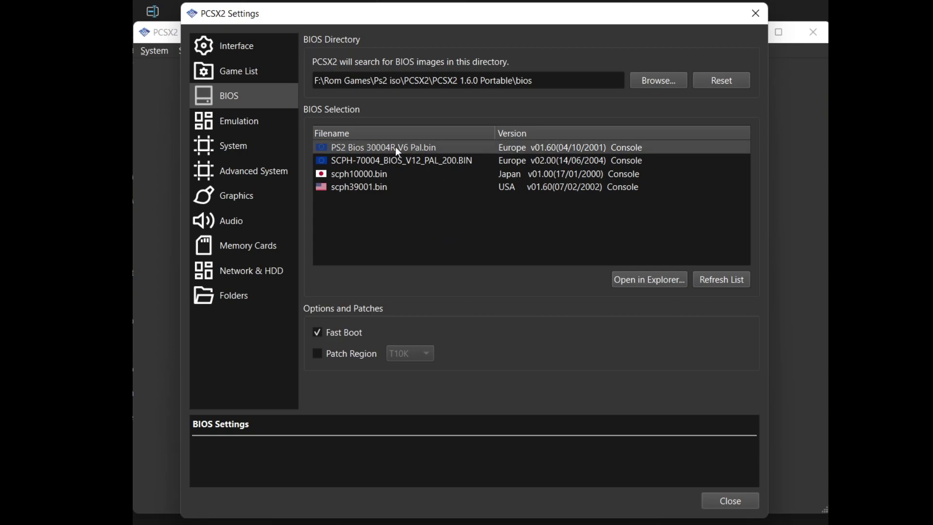
click(404, 162)
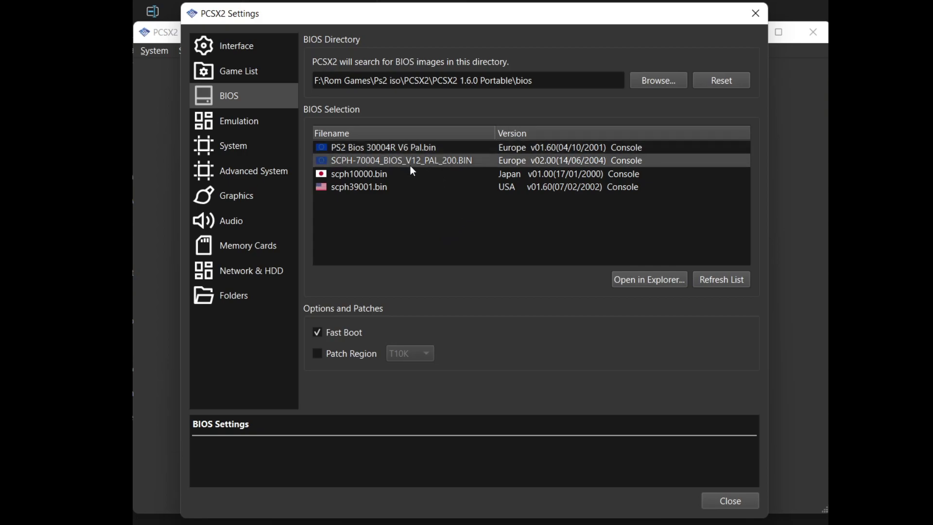
click(714, 501)
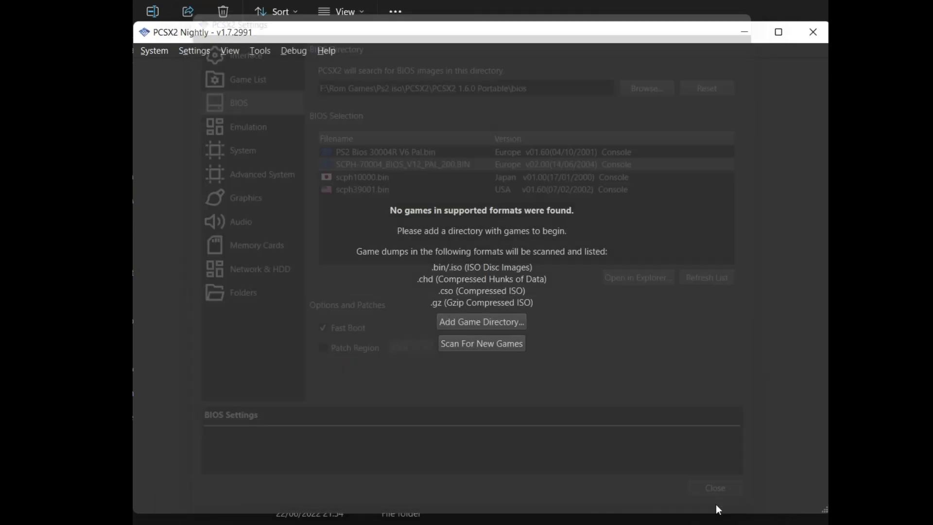
click(200, 51)
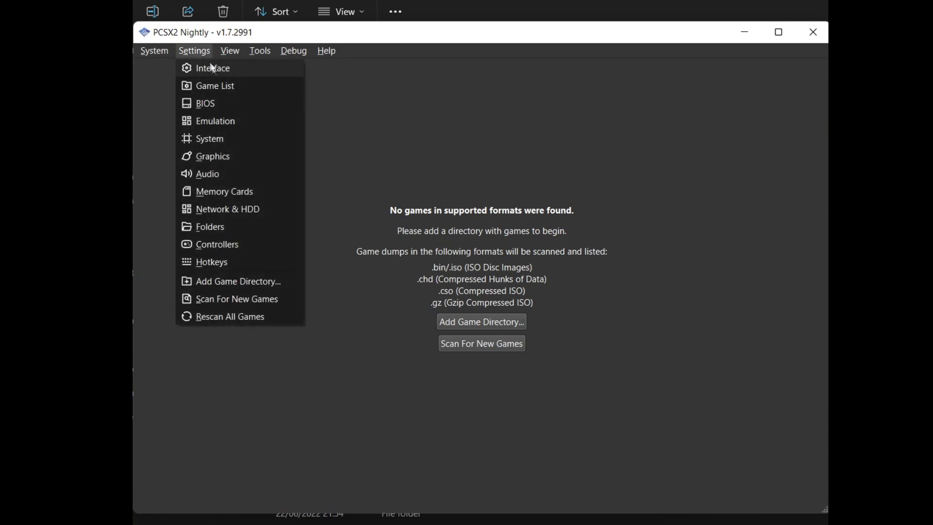
Set the Graphics renderer to Direct3D 12 and internal resolution to 3x Native (~1080p)
click(246, 124)
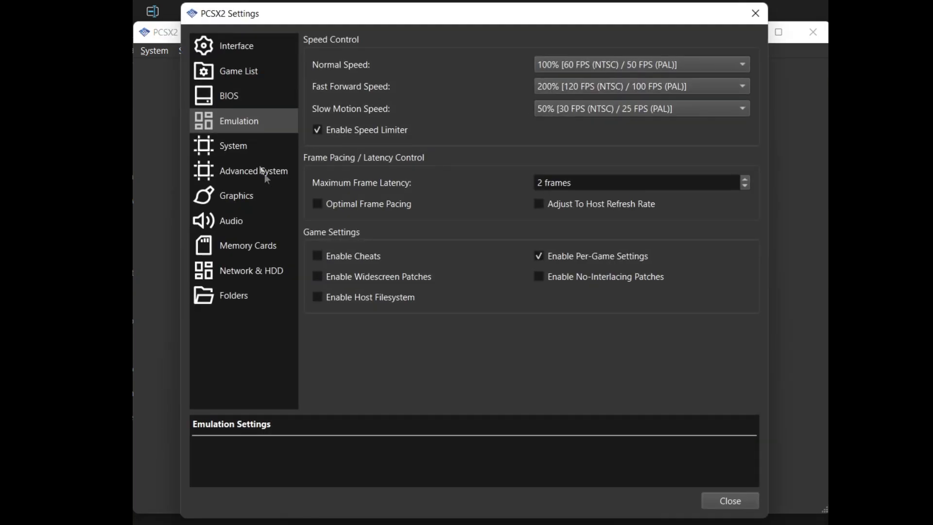
click(241, 197)
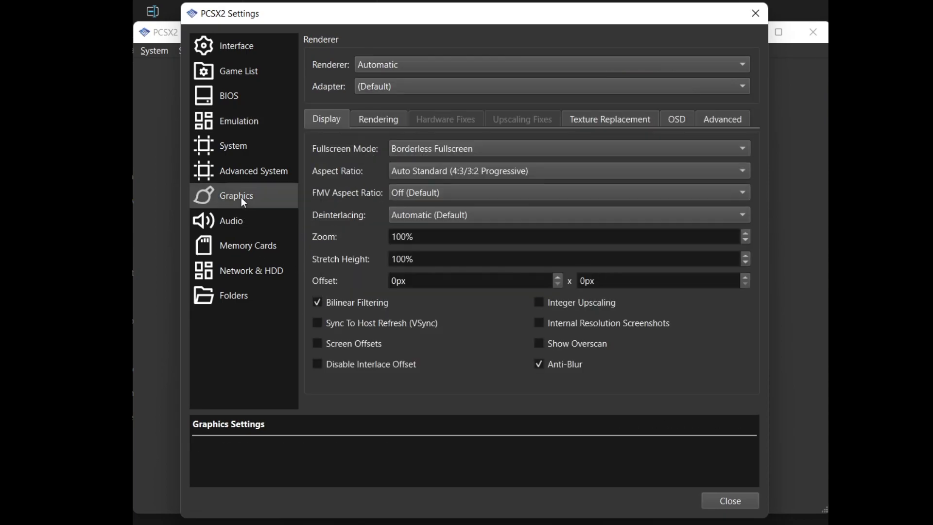
click(404, 73)
click(401, 101)
click(387, 122)
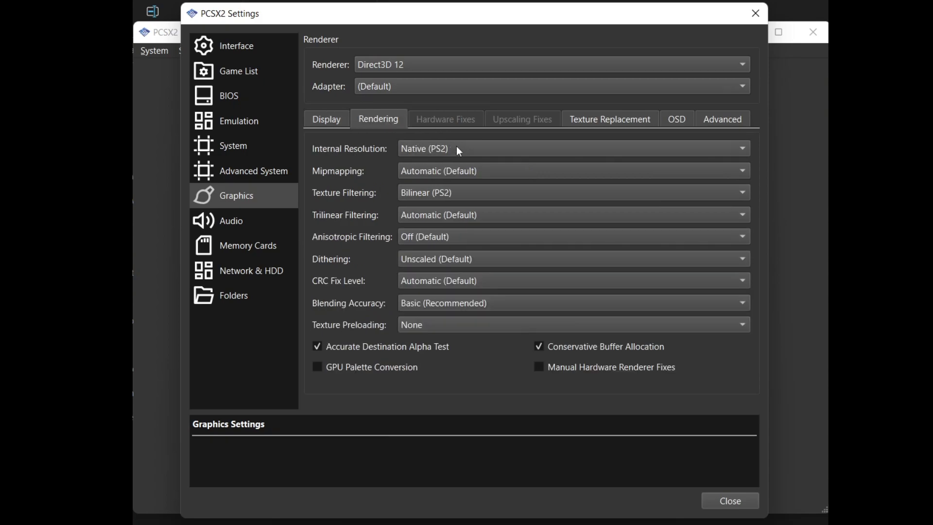
click(456, 148)
click(478, 188)
click(738, 504)
Boot Prince of Persia from file and bind the D-Pad directions to the gamepad
click(149, 55)
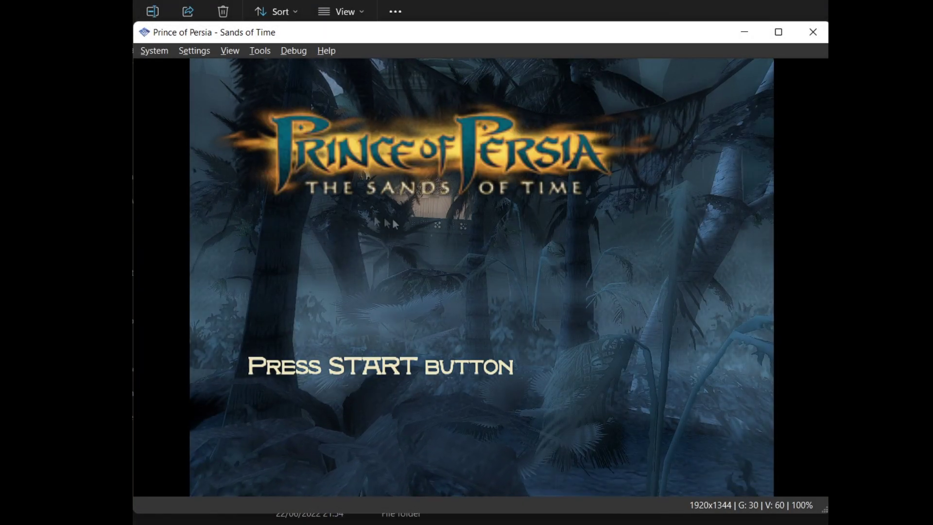
click(194, 51)
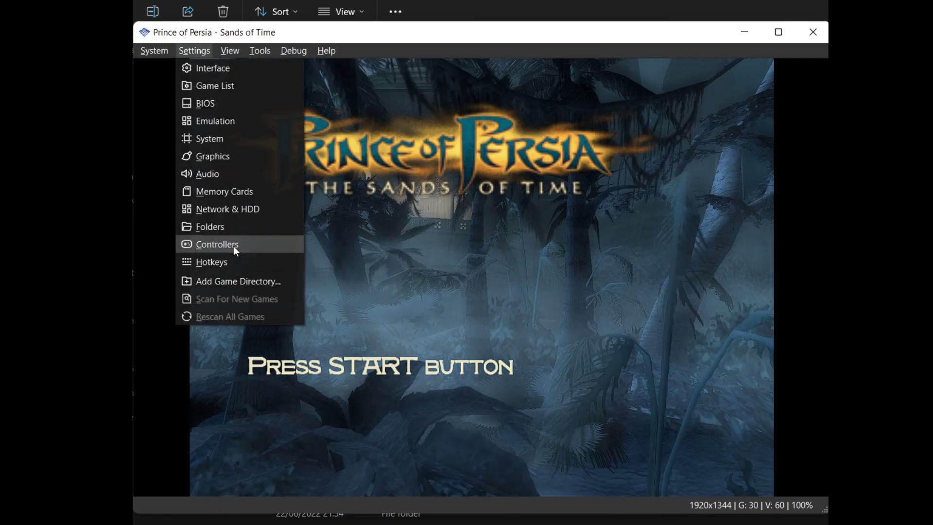
click(233, 246)
click(204, 138)
click(242, 236)
click(180, 187)
click(271, 188)
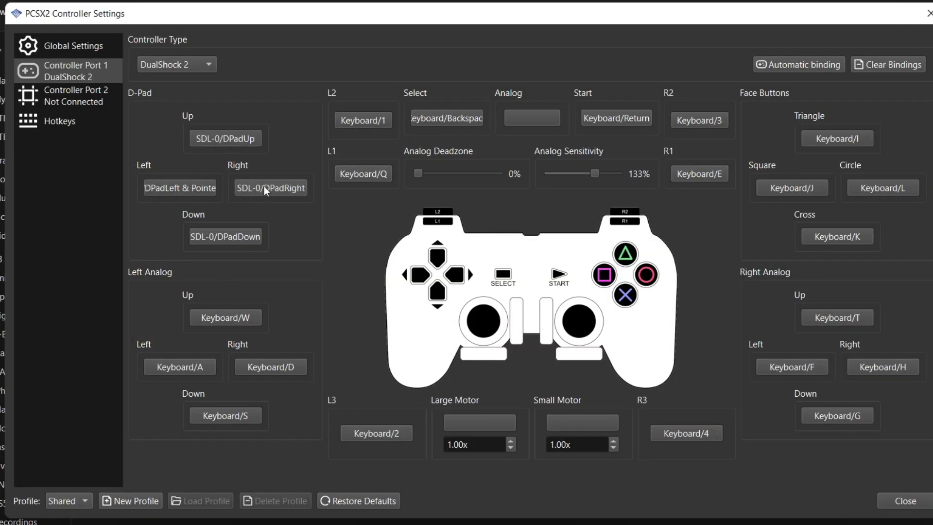
Bind L2, L1, Select, Start, R2, R1, Square, Cross and left analog up/down to the gamepad
click(363, 120)
click(366, 174)
click(453, 118)
click(616, 116)
click(696, 120)
click(702, 173)
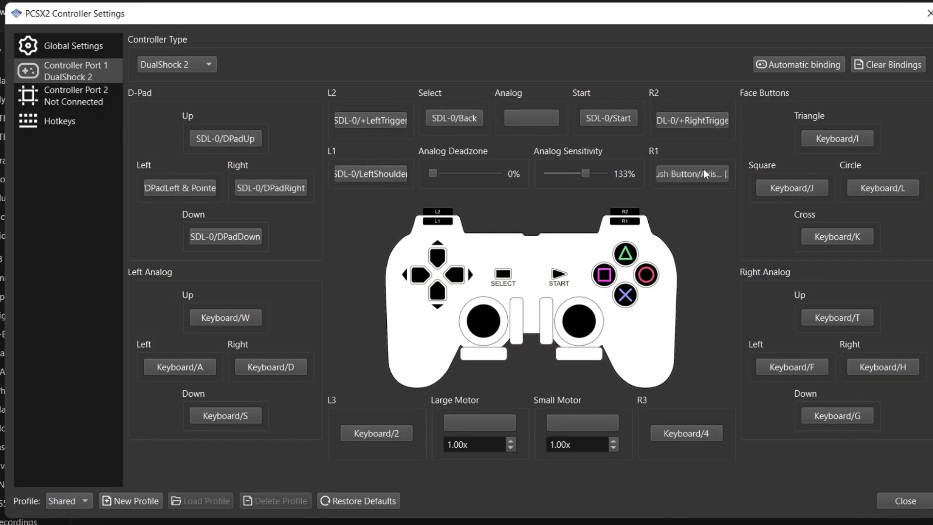
click(791, 187)
click(837, 236)
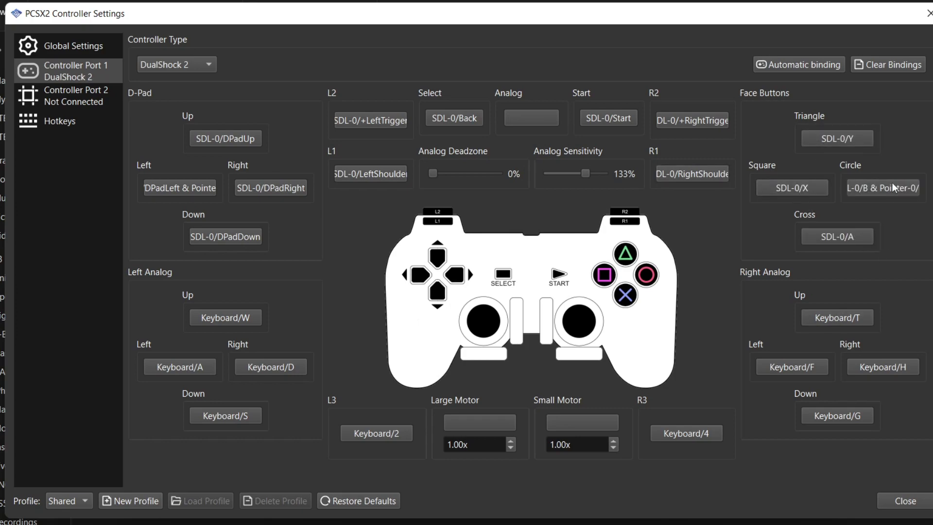
click(225, 317)
click(225, 416)
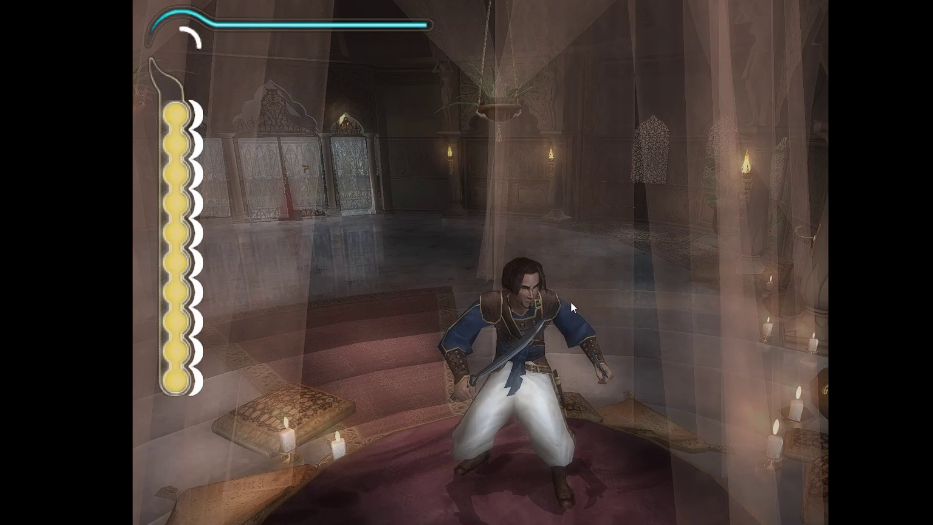
Leave fullscreen and save the game state to Save Slot 1
key(Escape)
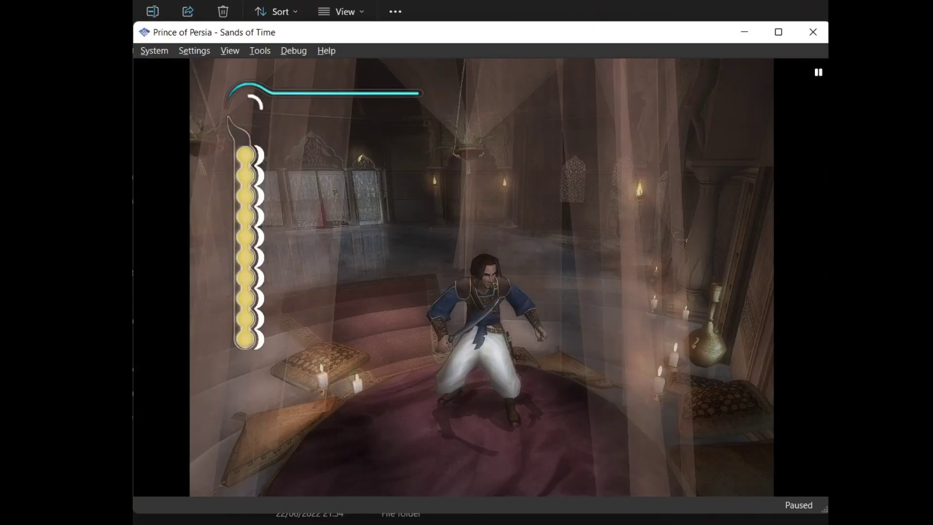
click(157, 56)
mouse_move(214, 247)
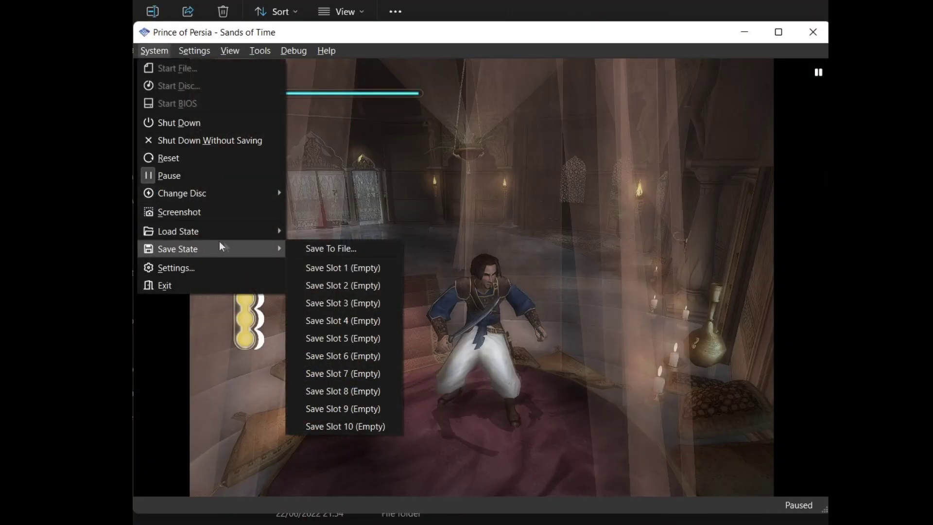
click(337, 269)
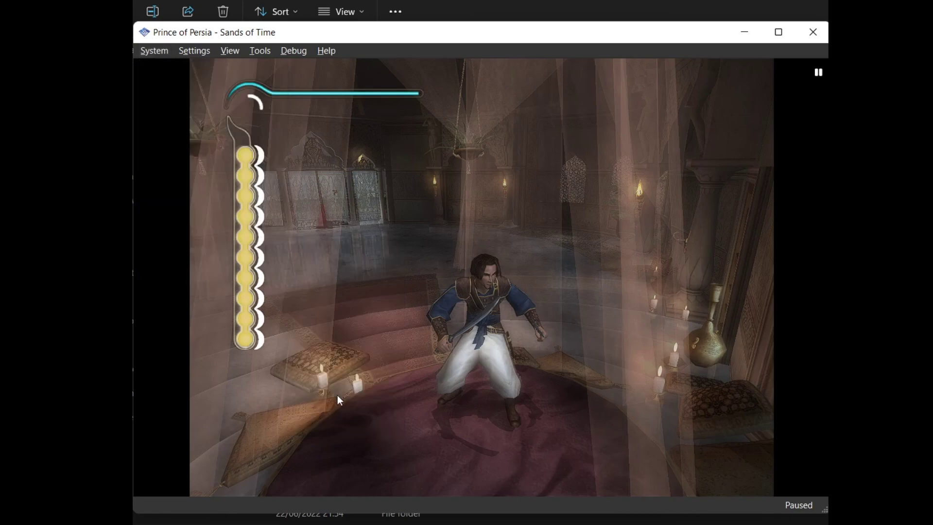
click(195, 50)
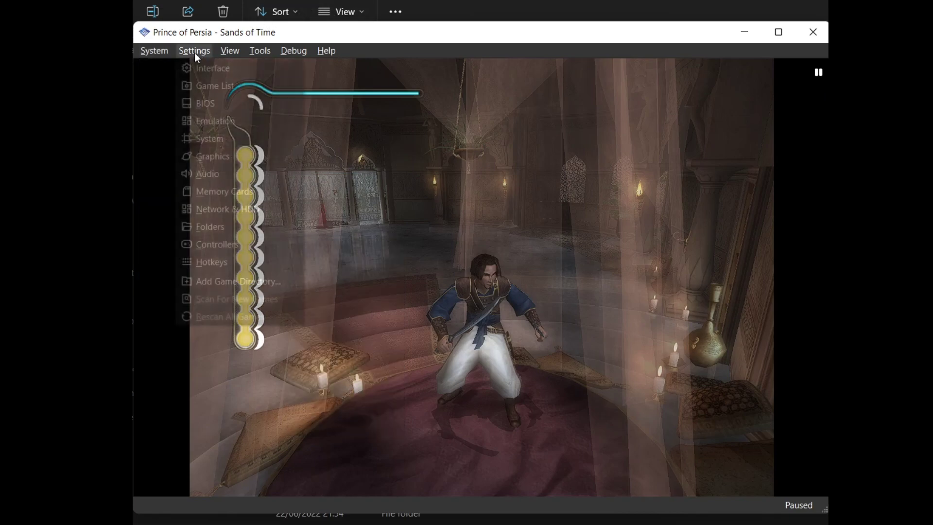
click(230, 119)
Turn on Dump Textures to F:\Texmod Outputs\PCSX2\Sands of Time and resume the game
click(258, 195)
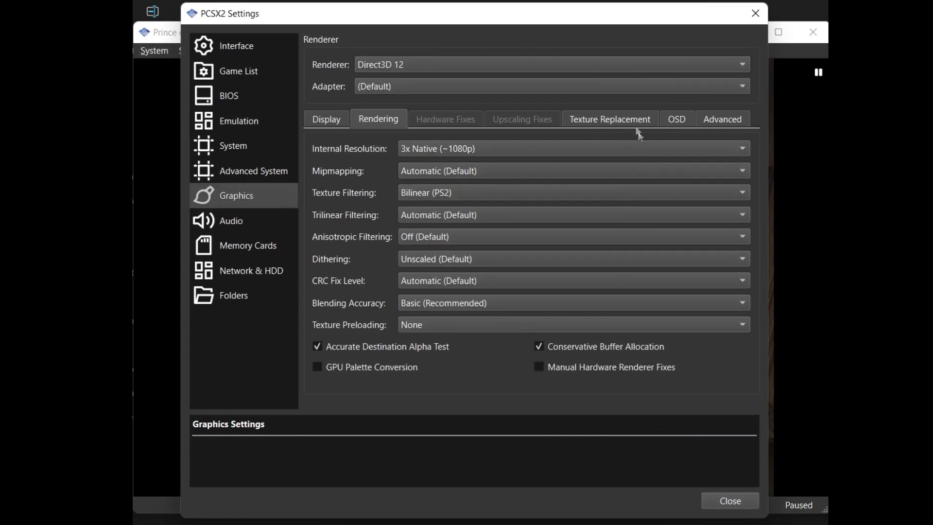
click(607, 120)
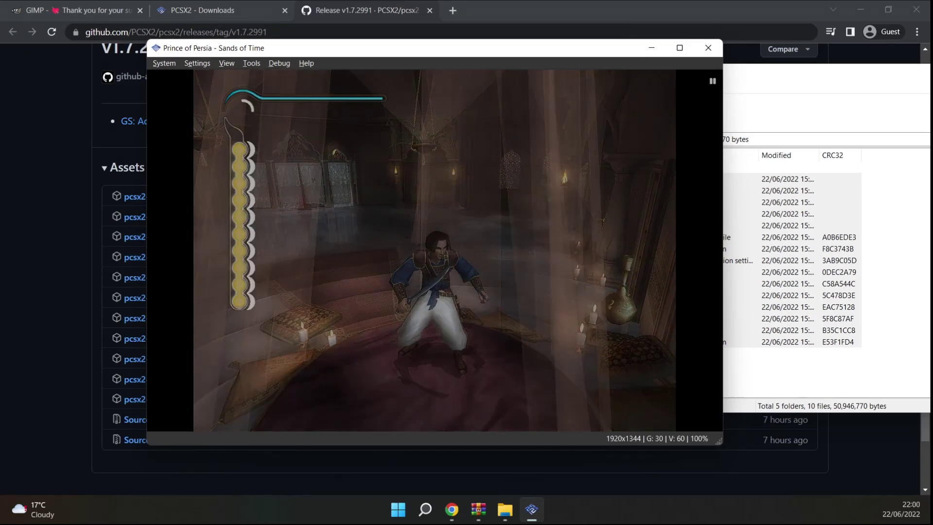
key(space)
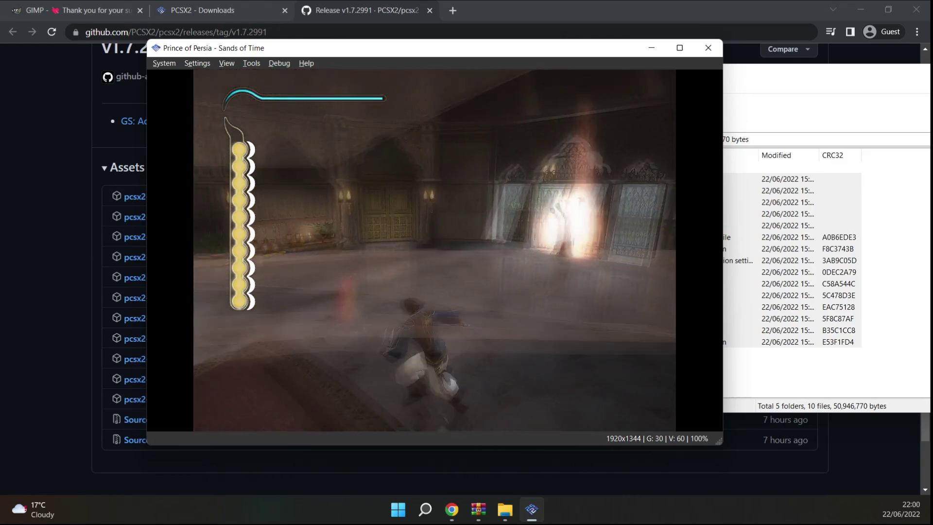
Pause the game and browse to the SLUS-20743 dumps folder to open a texture in GIMP
key(space)
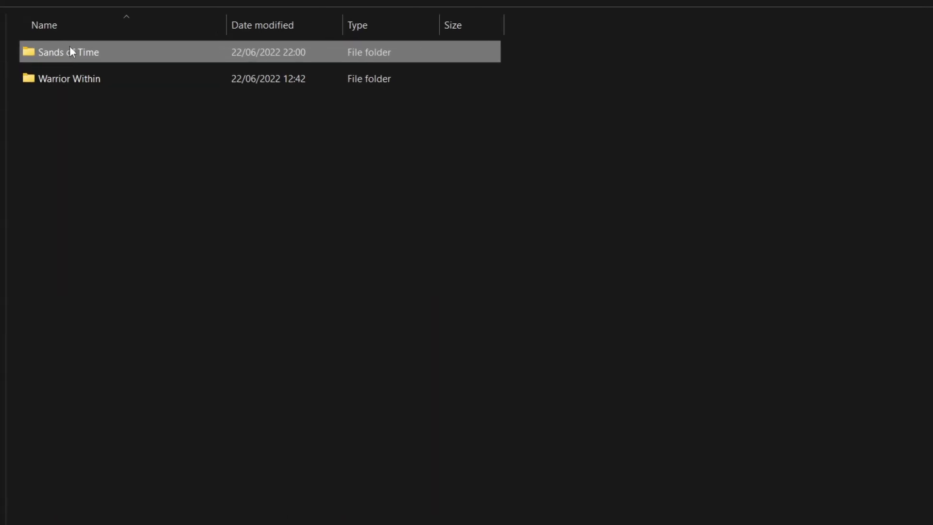
double_click(68, 52)
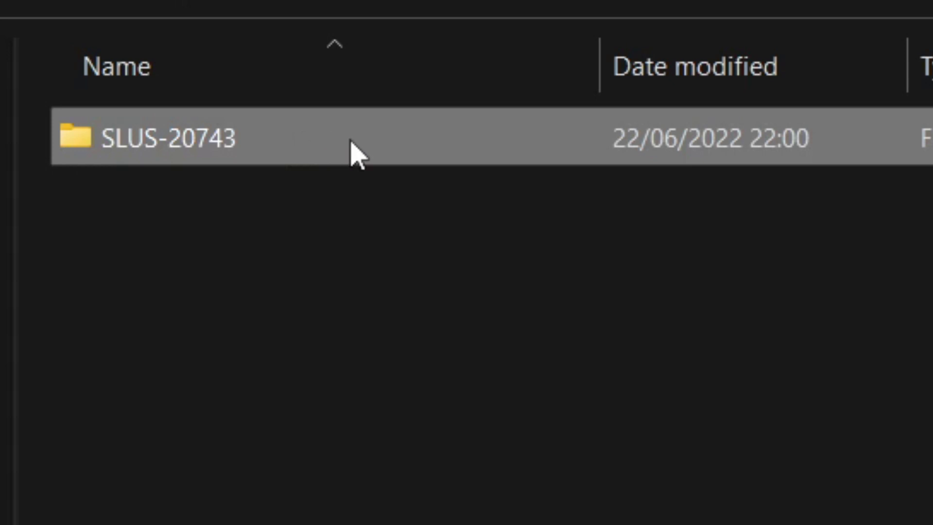
double_click(351, 140)
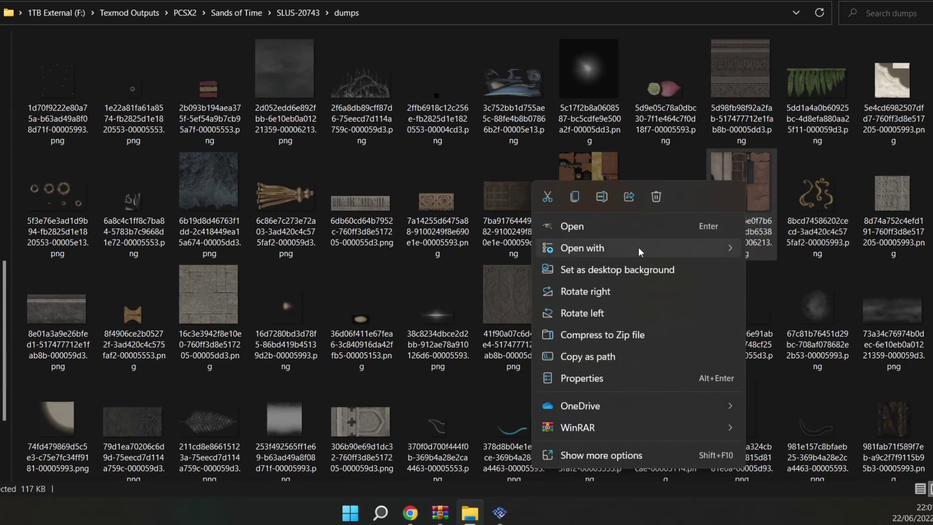
key(Escape)
scroll(497, 328, down, 10)
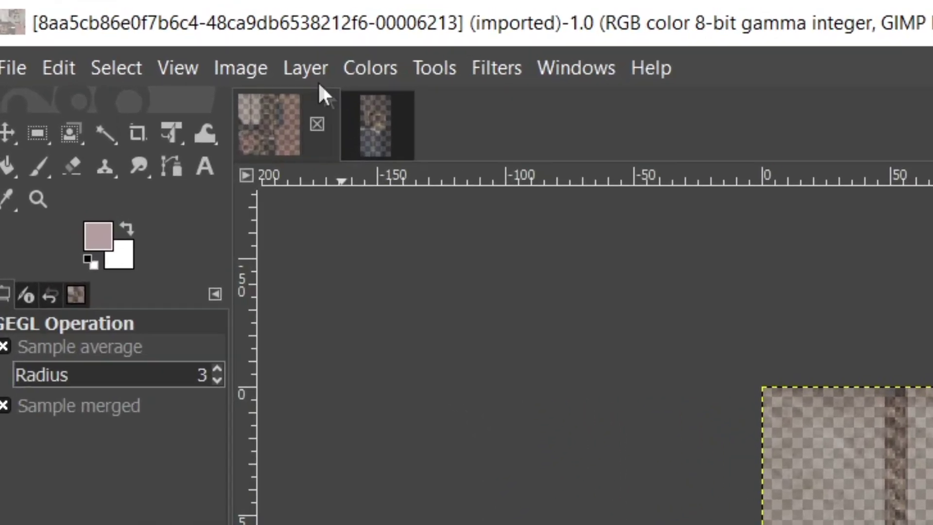
Apply Layer > Transparency > Threshold Alpha at value 0.0000 to make the texture fully opaque
click(118, 26)
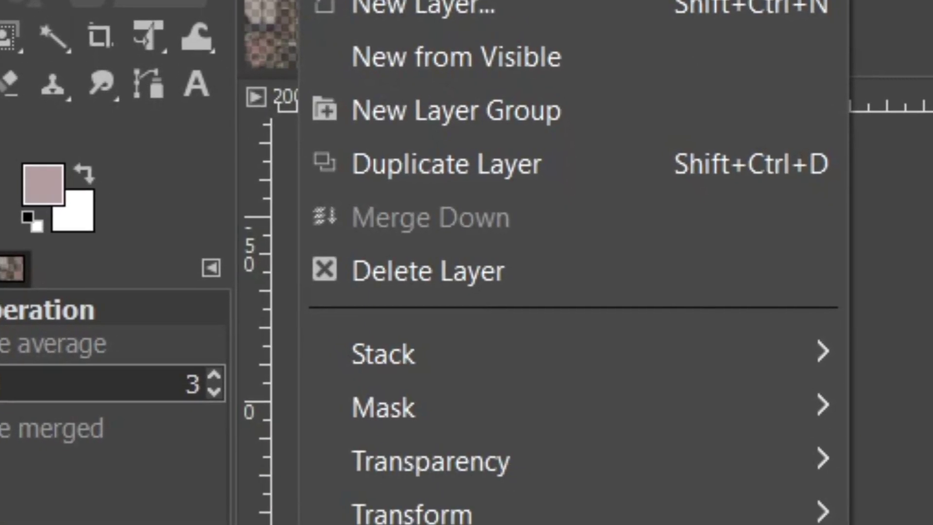
mouse_move(469, 240)
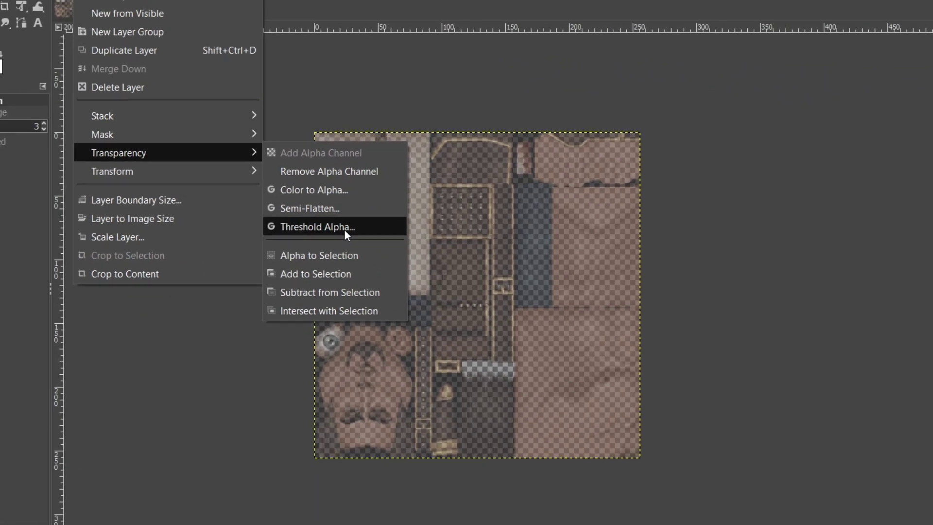
click(335, 233)
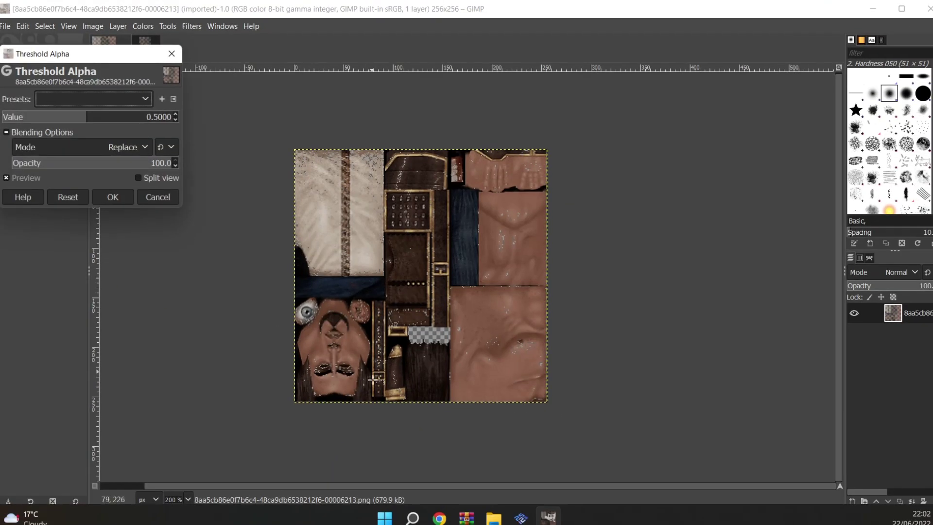
drag(94, 56, 474, 103)
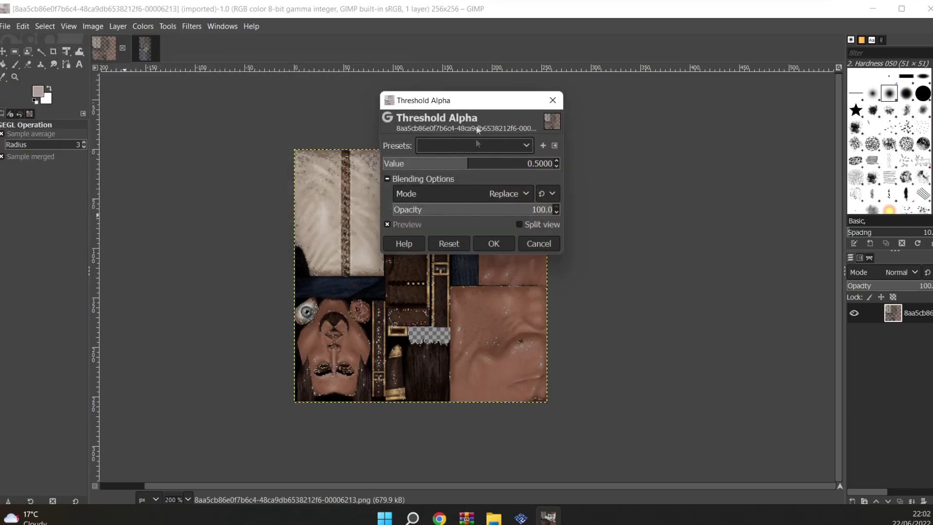
drag(464, 166, 370, 166)
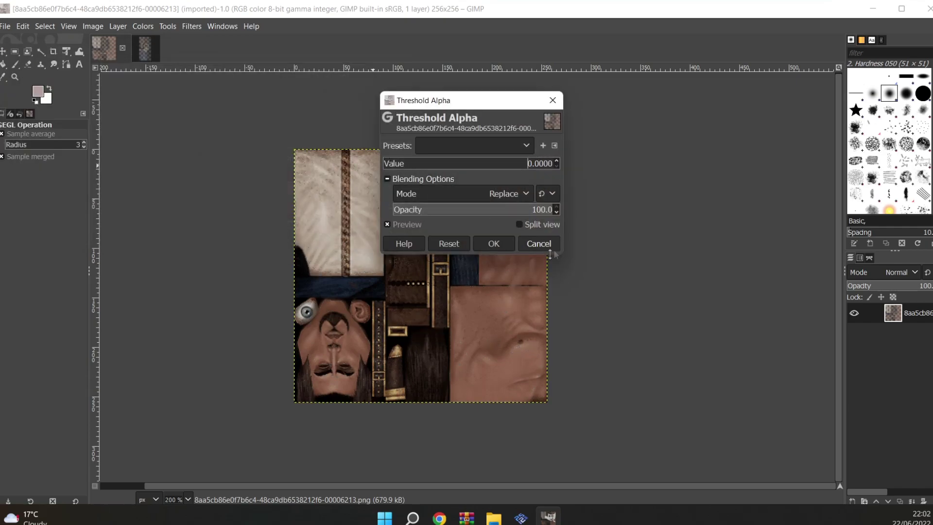
click(494, 244)
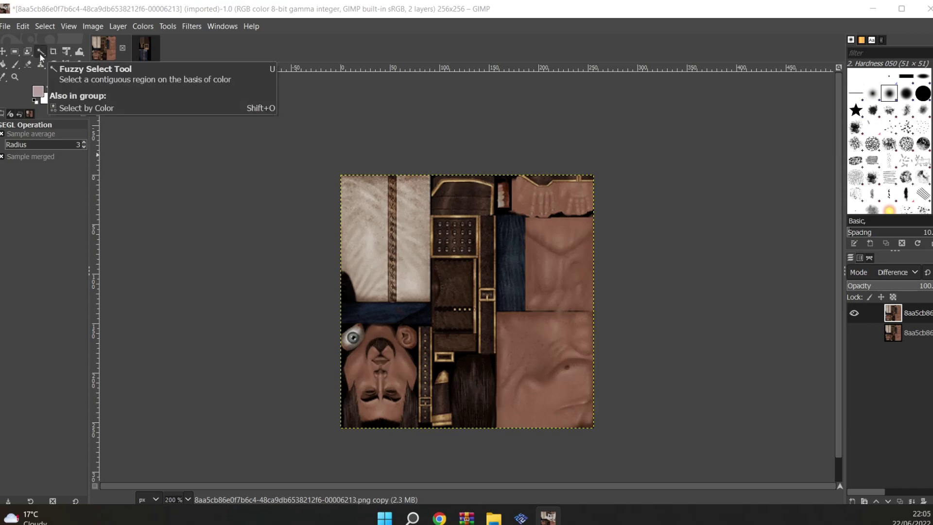
Rectangle-select the long central vest strip, adding the top-edge and lower-middle vest pieces
click(15, 51)
drag(430, 175, 439, 340)
shift+click(430, 256)
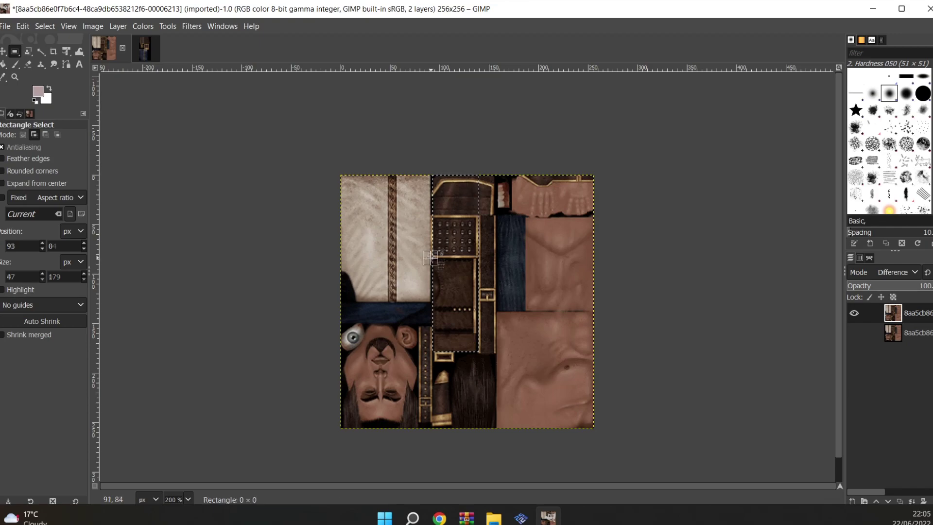
drag(466, 171, 465, 171)
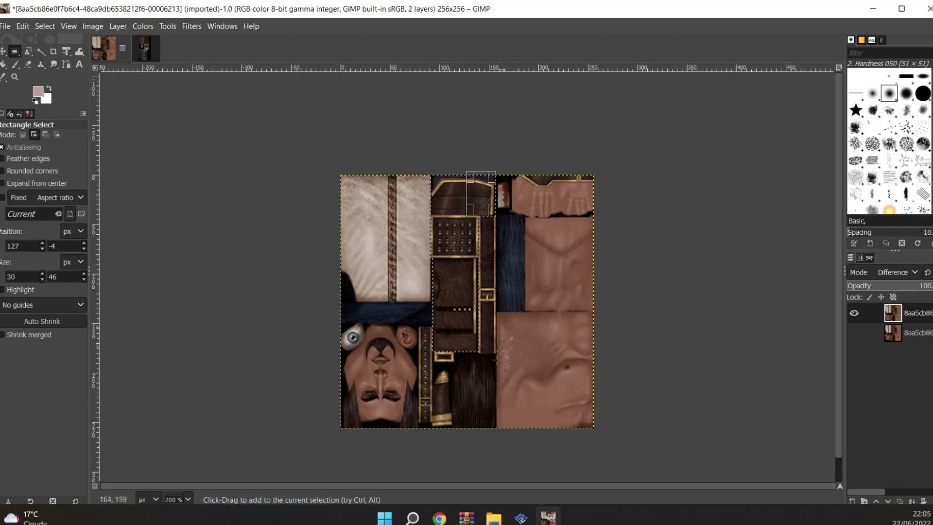
drag(454, 361, 433, 347)
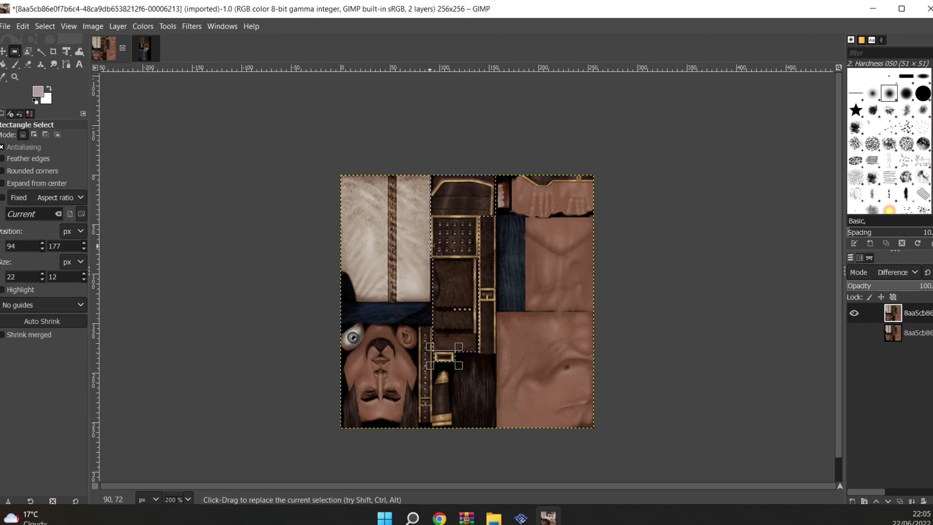
Try a pure red tint in Colors > Colorize, then cancel to keep the original brown
click(143, 26)
click(151, 353)
click(627, 185)
click(641, 172)
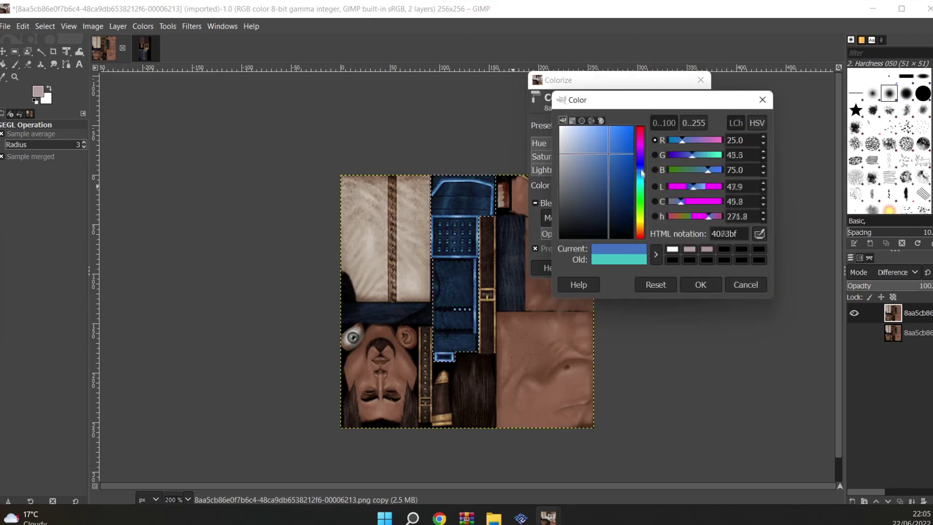
drag(641, 172, 646, 252)
drag(600, 148, 633, 128)
click(700, 285)
click(685, 270)
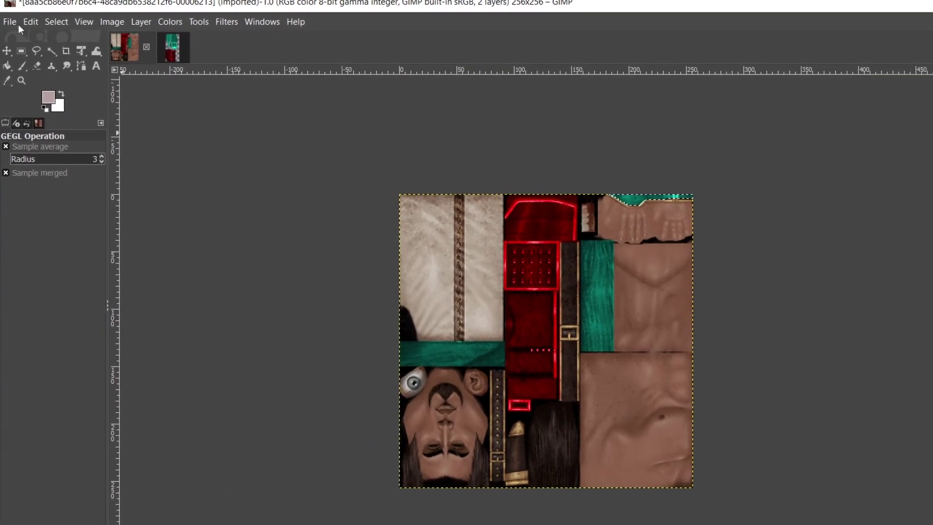
Export the texture as PNG into PCSX2 > Sands of Time > SLUS-20743 > replacements
click(18, 22)
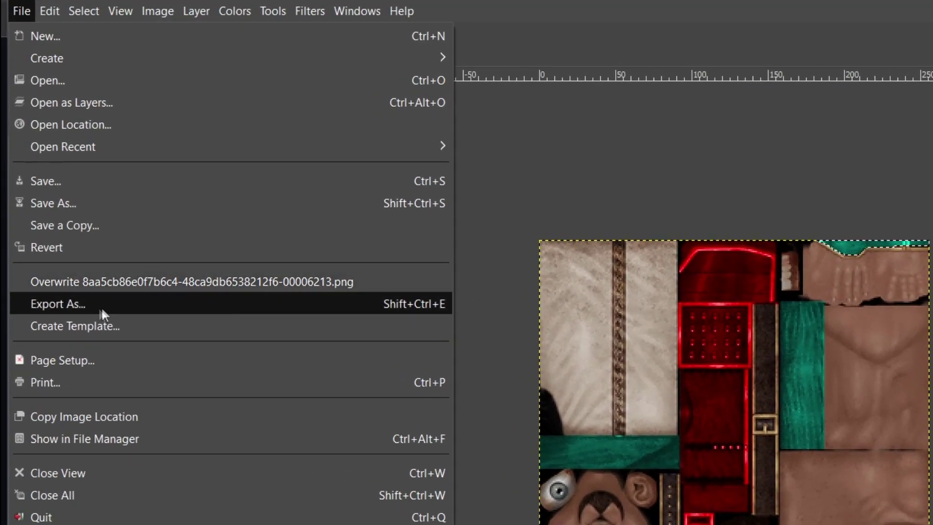
click(254, 305)
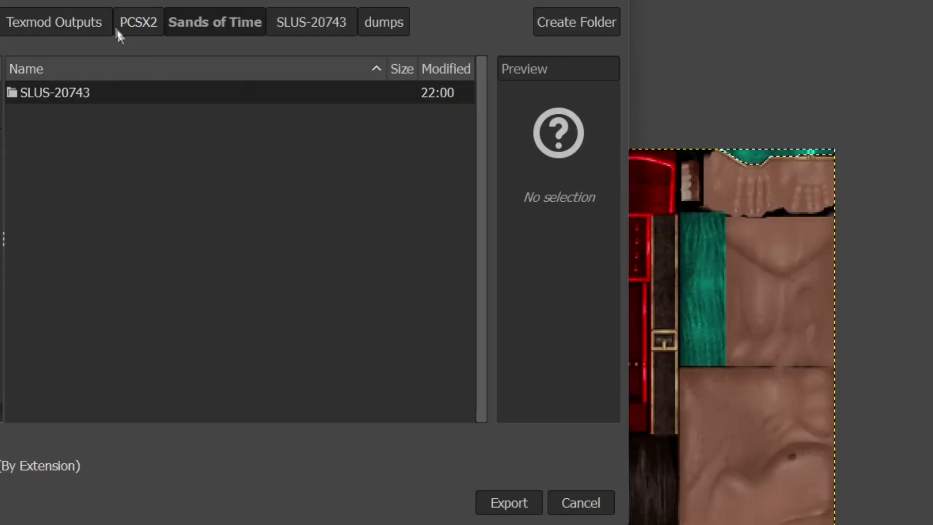
click(214, 116)
double_click(74, 95)
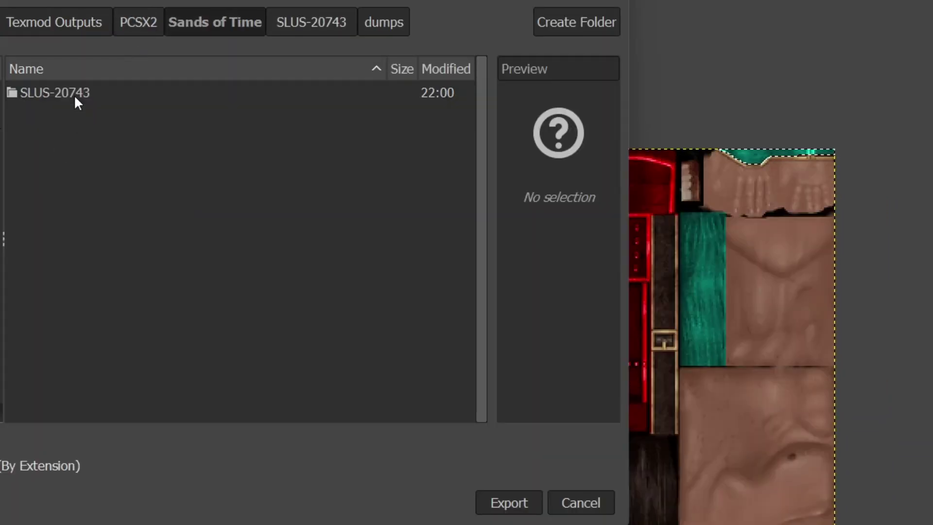
double_click(56, 92)
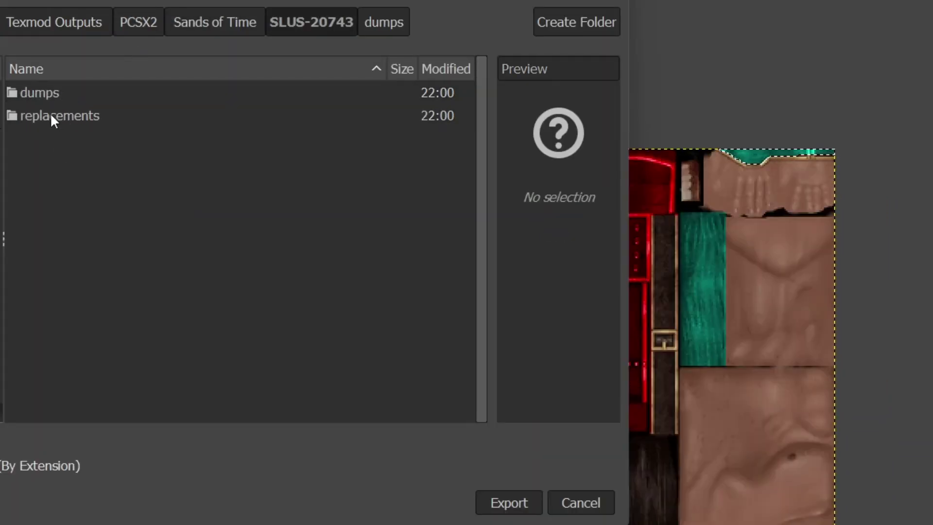
double_click(32, 117)
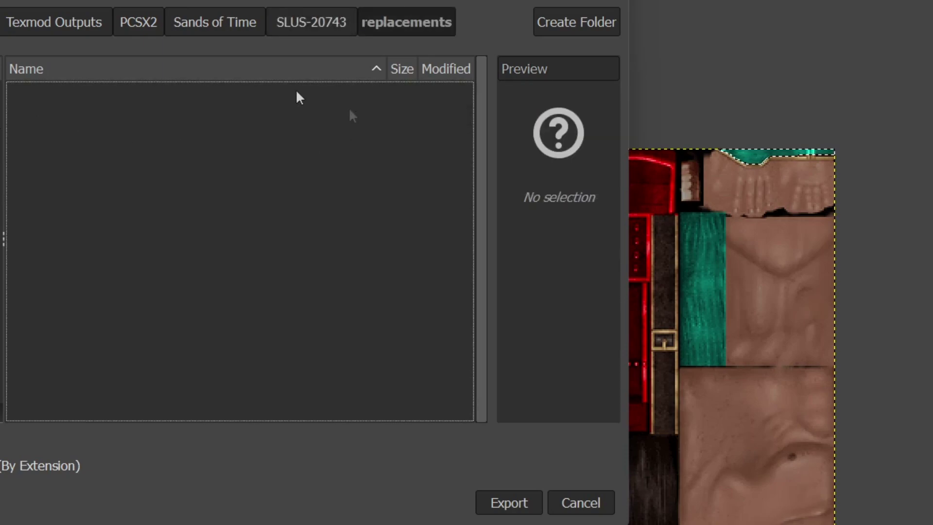
click(505, 501)
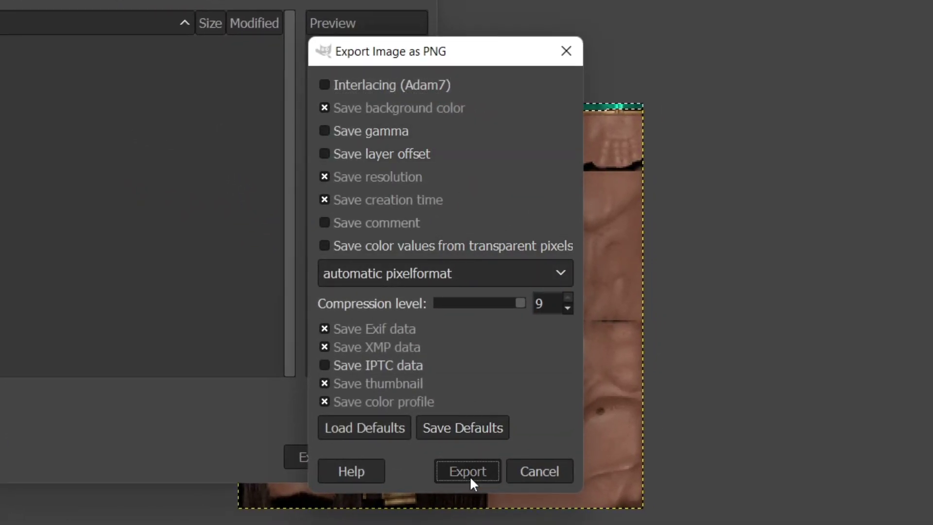
click(469, 476)
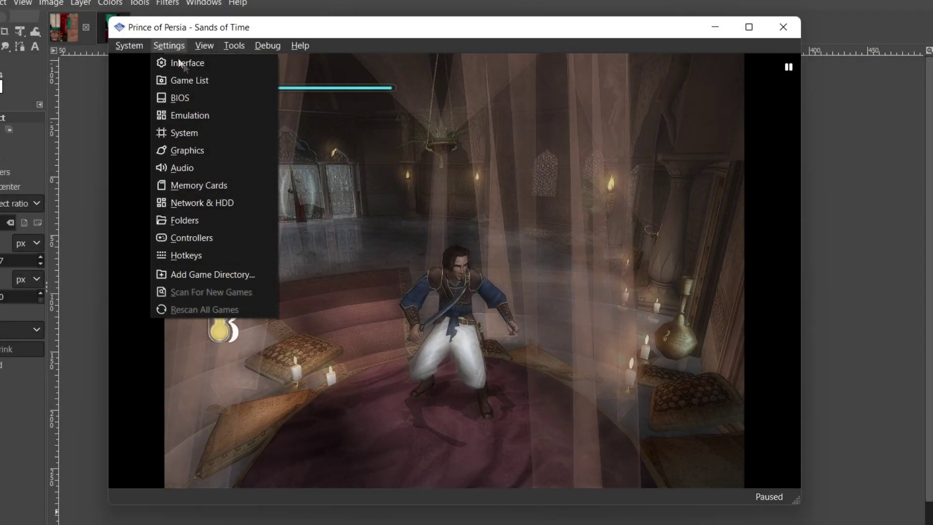
Check the Texture Replacement options in Graphics settings, then close them to return to the game
click(189, 150)
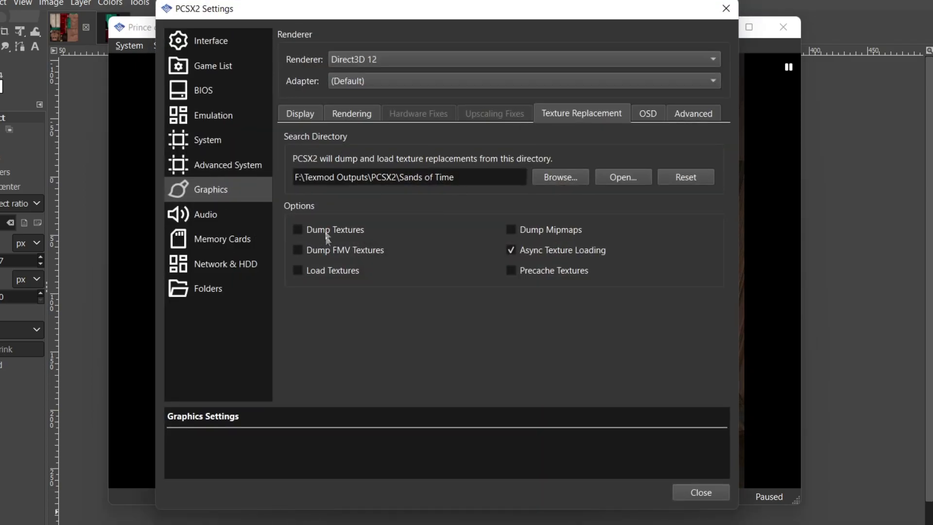
click(687, 494)
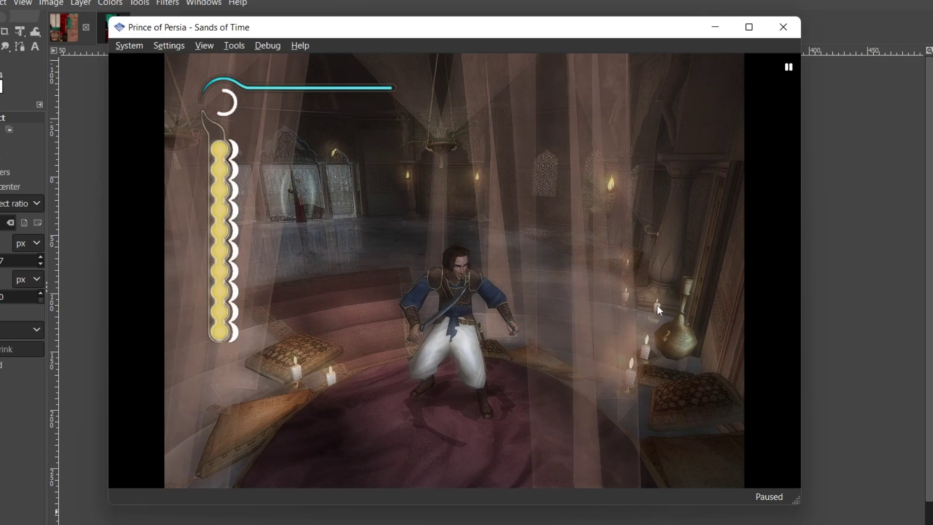